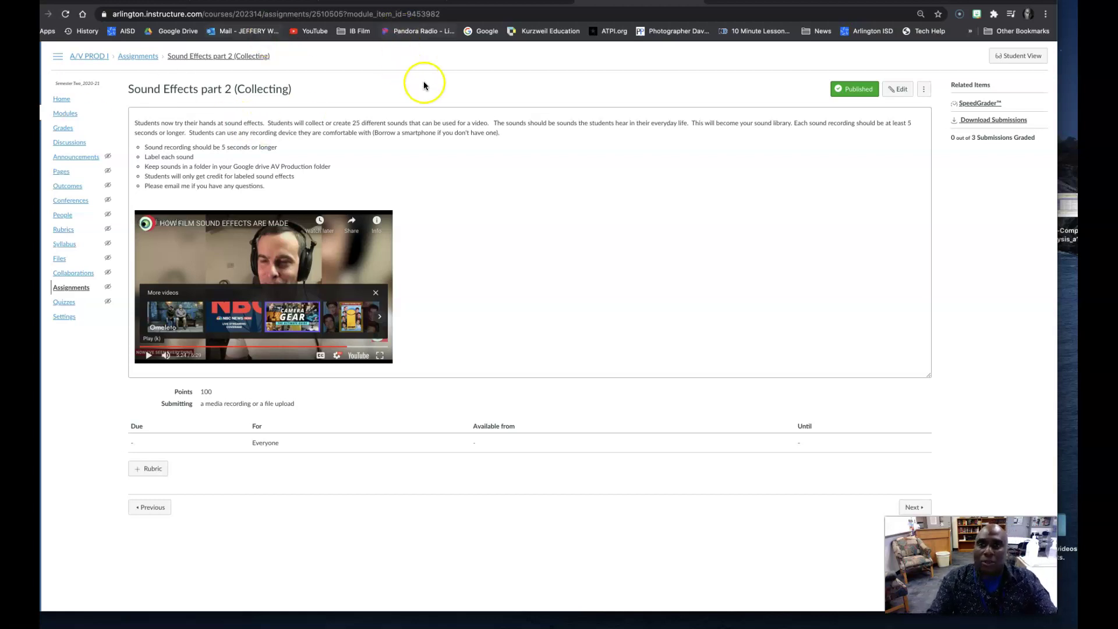
- Open the Sound Effects part 2 (Collecting) assignment in Canvas, then start a new browser tab
{"action": "left_click", "coordinate": [455, 98]}
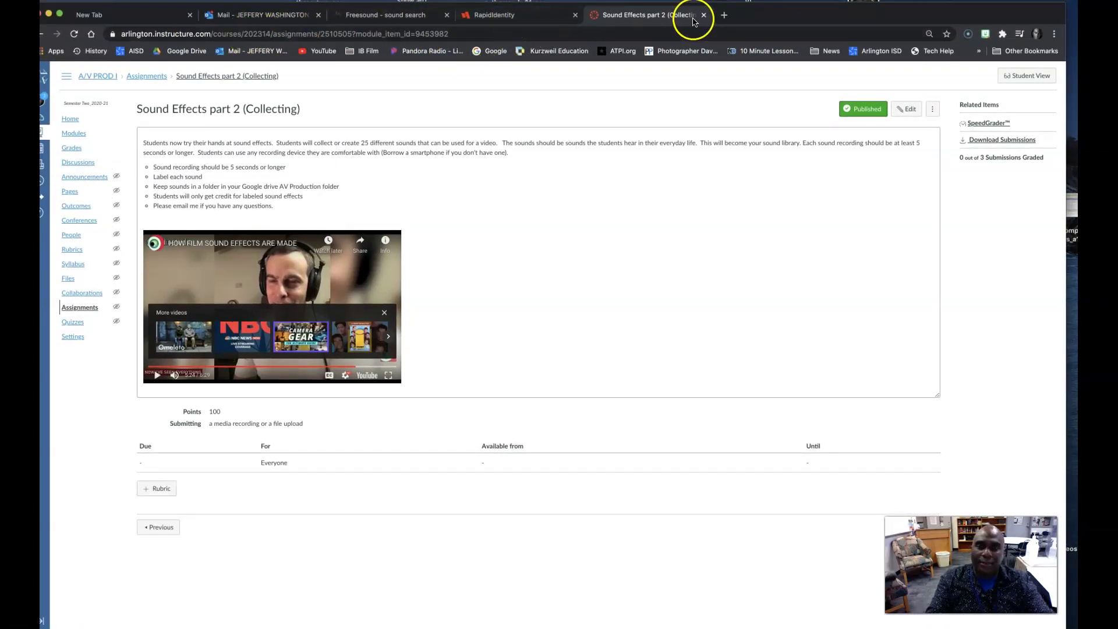
{"action": "left_click", "coordinate": [725, 15]}
- Load Google Drive and open AV Production Videos > Audio collection to check its clips
{"action": "left_click", "coordinate": [188, 51]}
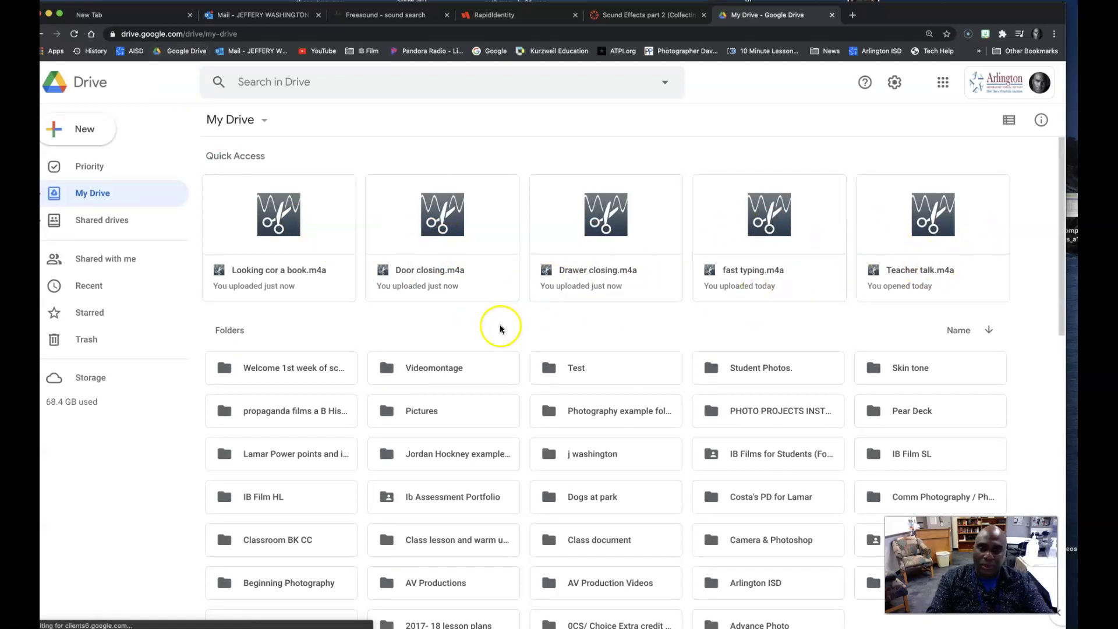
{"action": "scroll", "coordinate": [431, 463], "scroll_direction": "down", "scroll_amount": 2}
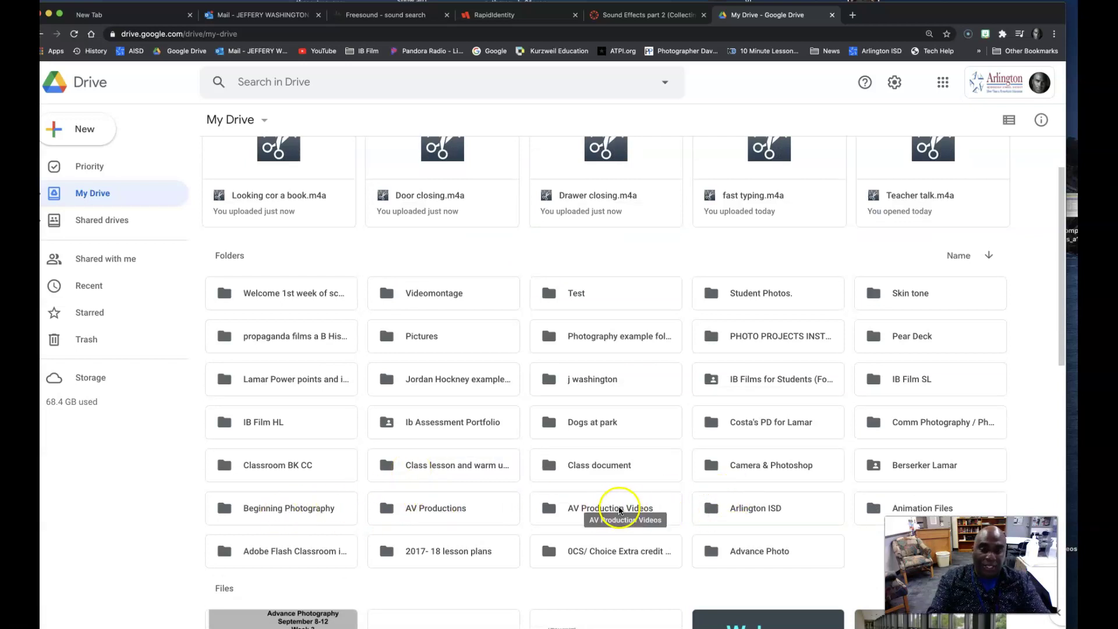
{"action": "double_click", "coordinate": [622, 508]}
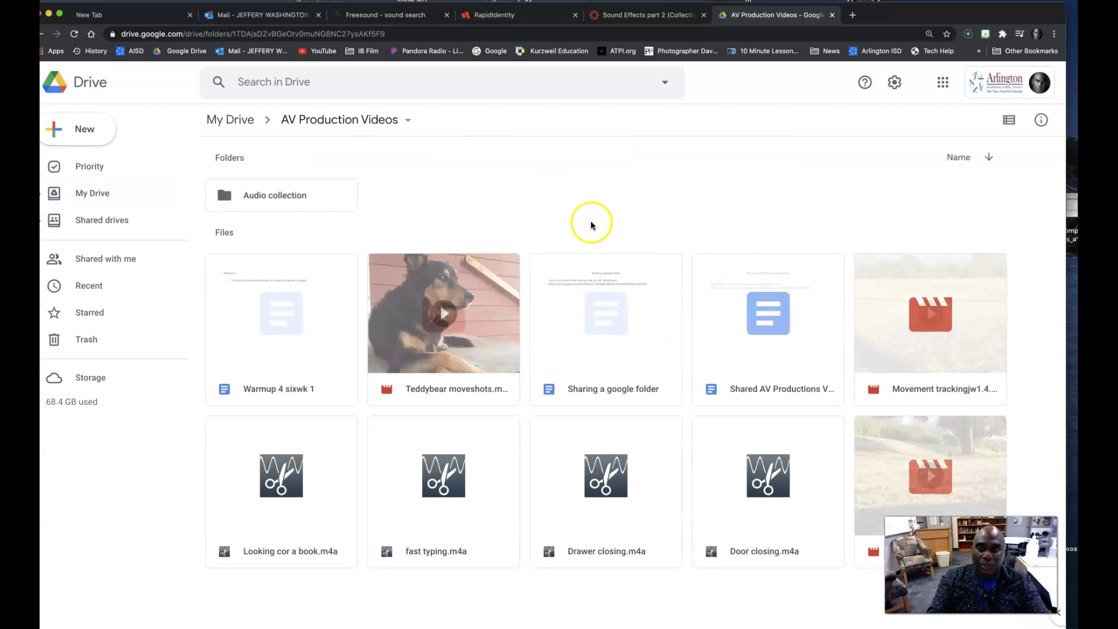
{"action": "left_click", "coordinate": [297, 196]}
{"action": "double_click", "coordinate": [297, 196]}
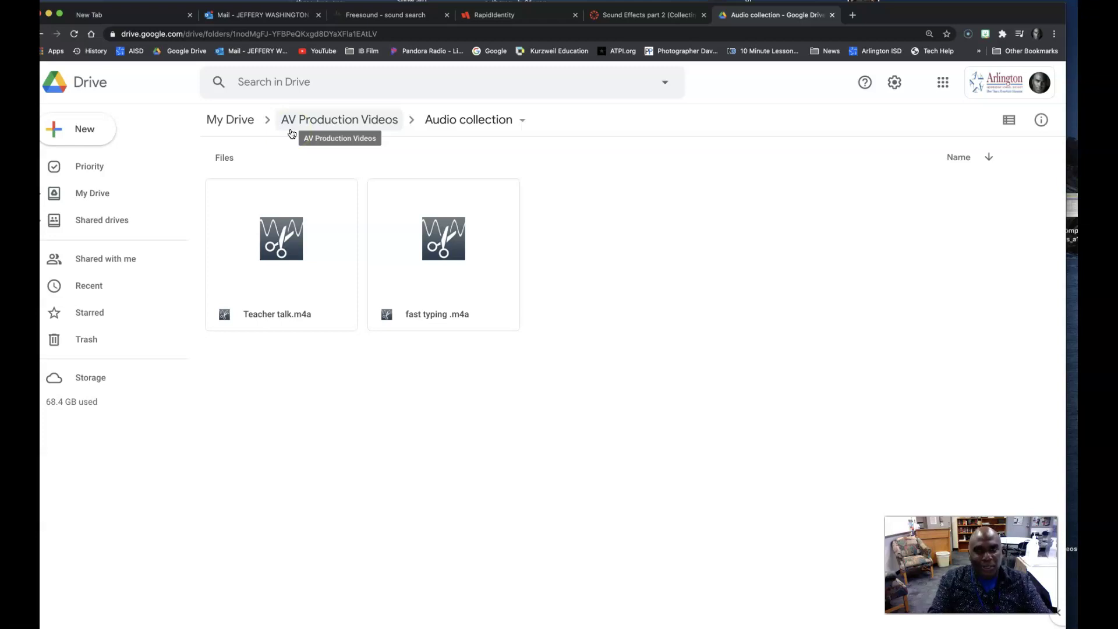
{"action": "left_click", "coordinate": [277, 133]}
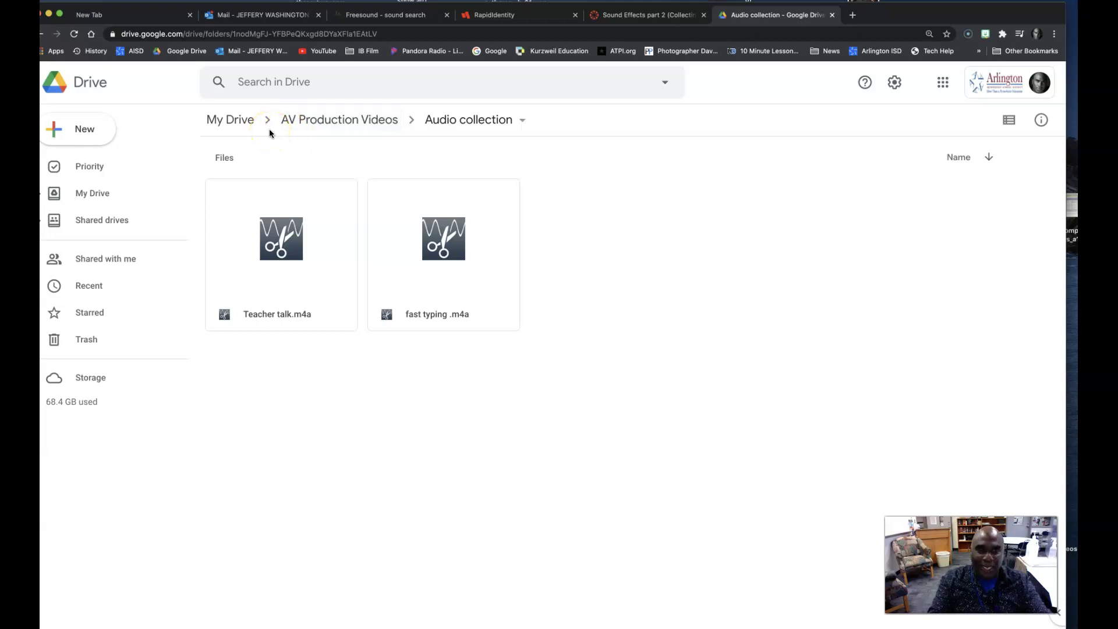
{"action": "left_click_drag", "start_coordinate": [988, 12], "coordinate": [999, 12]}
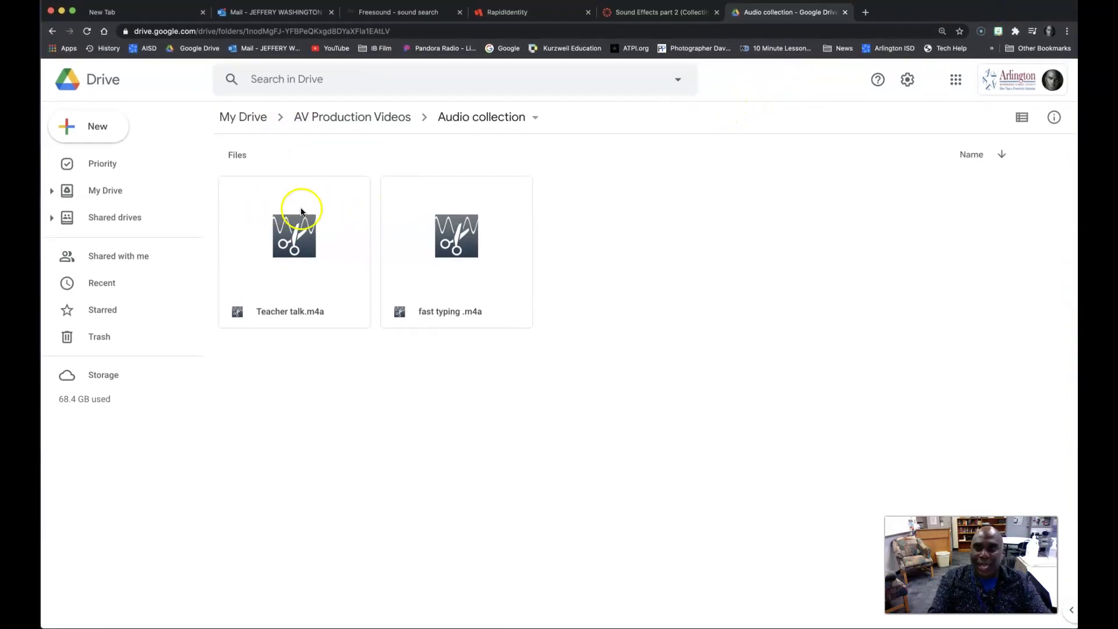
- Return to My Drive and select the Looking cor a book and Door closing .m4a files
{"action": "left_click", "coordinate": [241, 118]}
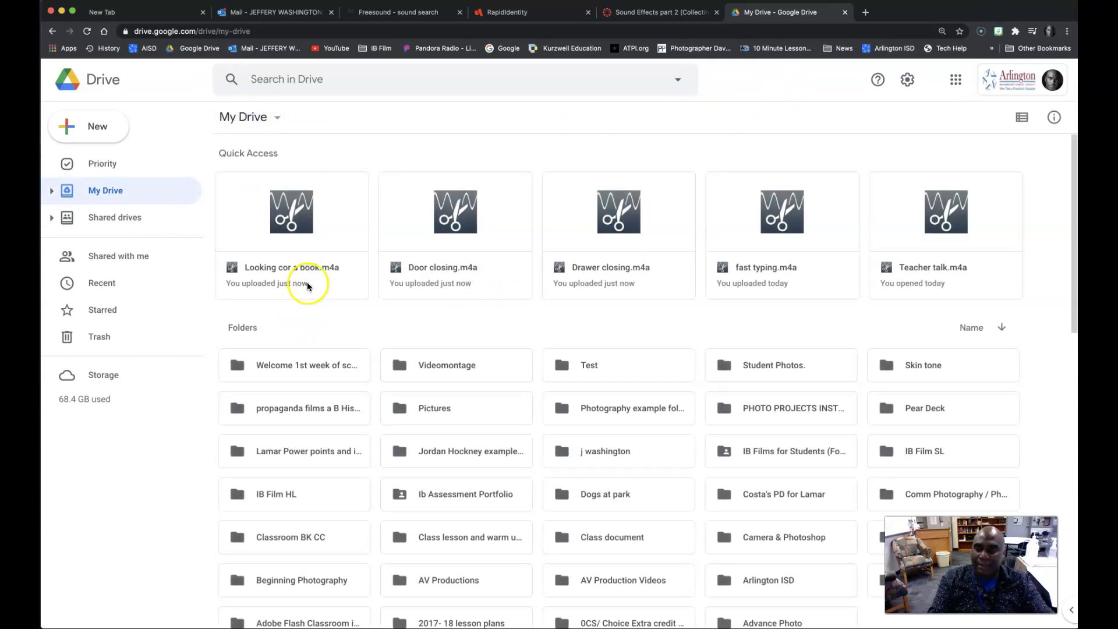
{"action": "left_click", "coordinate": [321, 248]}
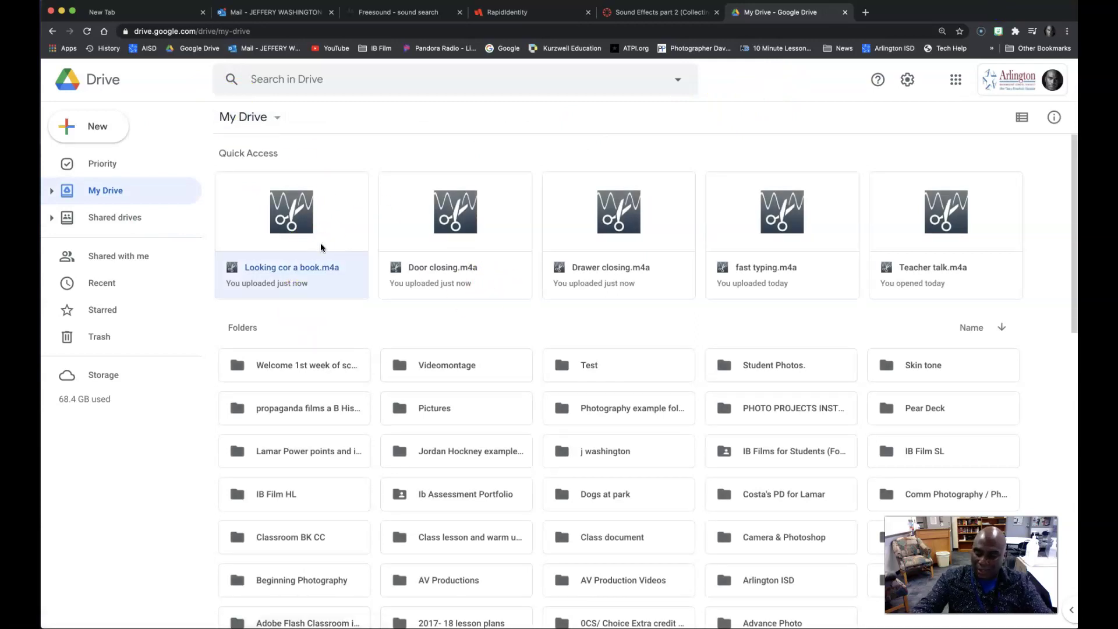
{"action": "left_click", "coordinate": [456, 252]}
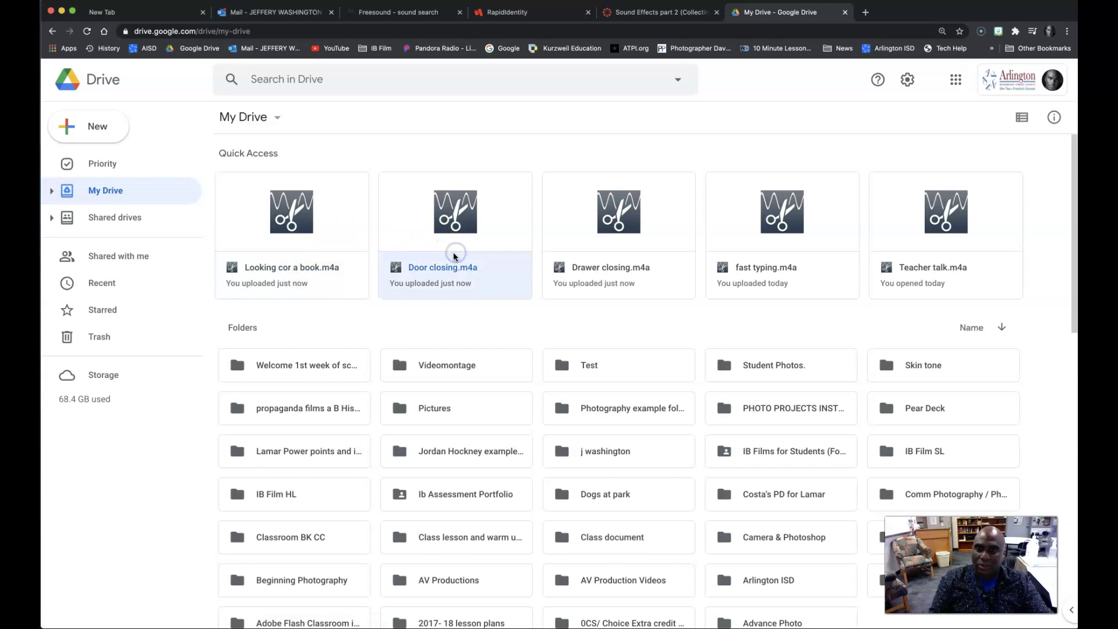
{"action": "left_click", "coordinate": [325, 239]}
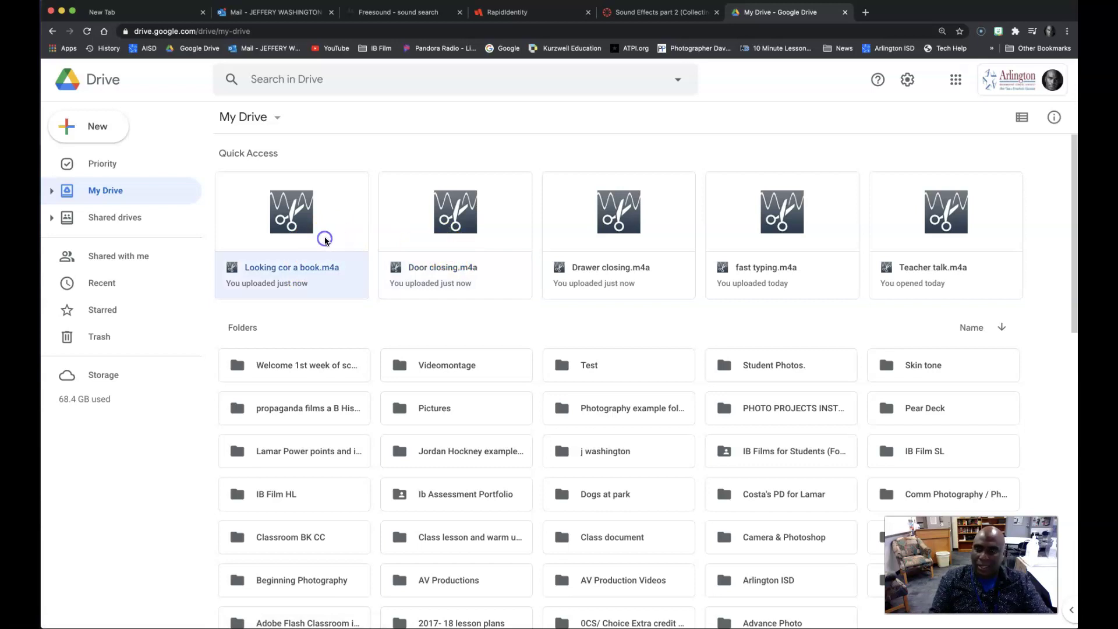
{"action": "left_click", "coordinate": [438, 268]}
- Start moving Door closing.m4a and browse My Drive's folder list in the Move dialog
{"action": "right_click", "coordinate": [495, 280]}
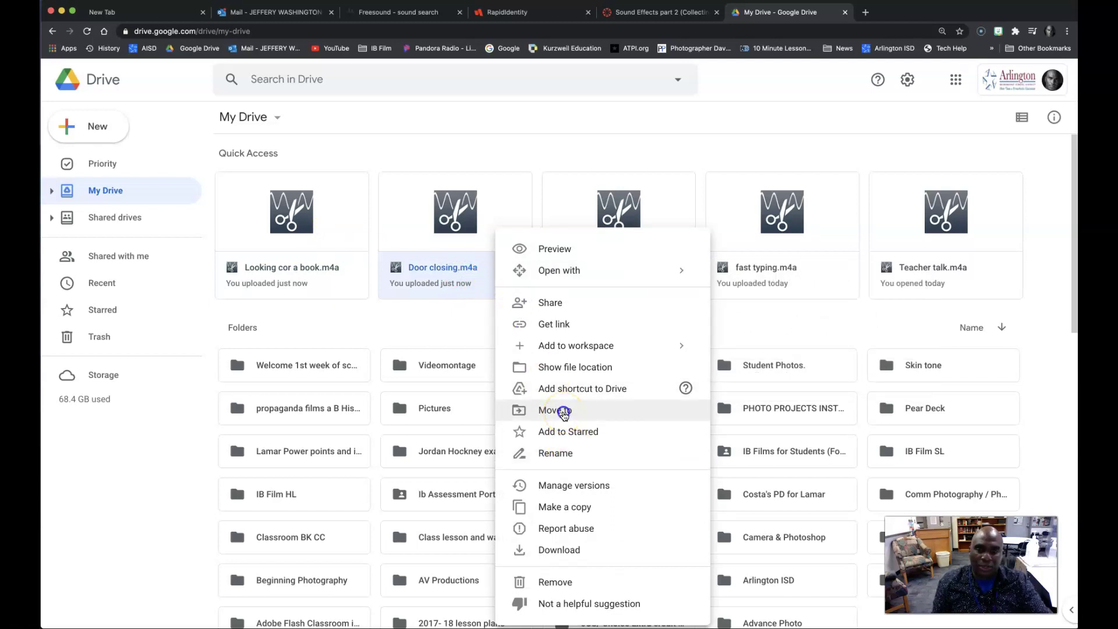
{"action": "left_click", "coordinate": [563, 415]}
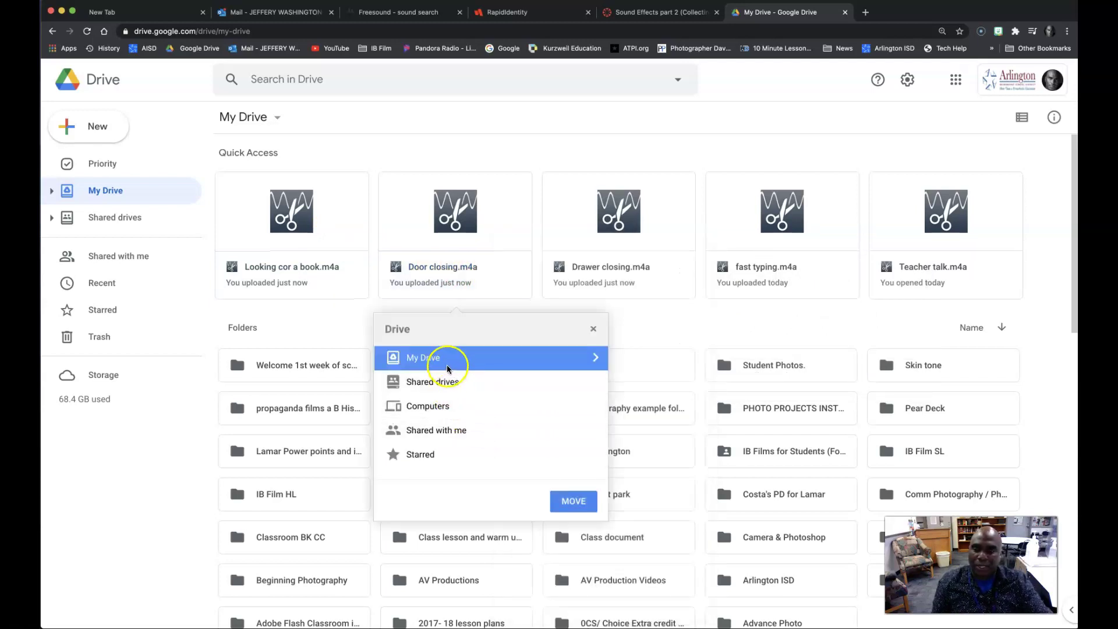
{"action": "double_click", "coordinate": [452, 357]}
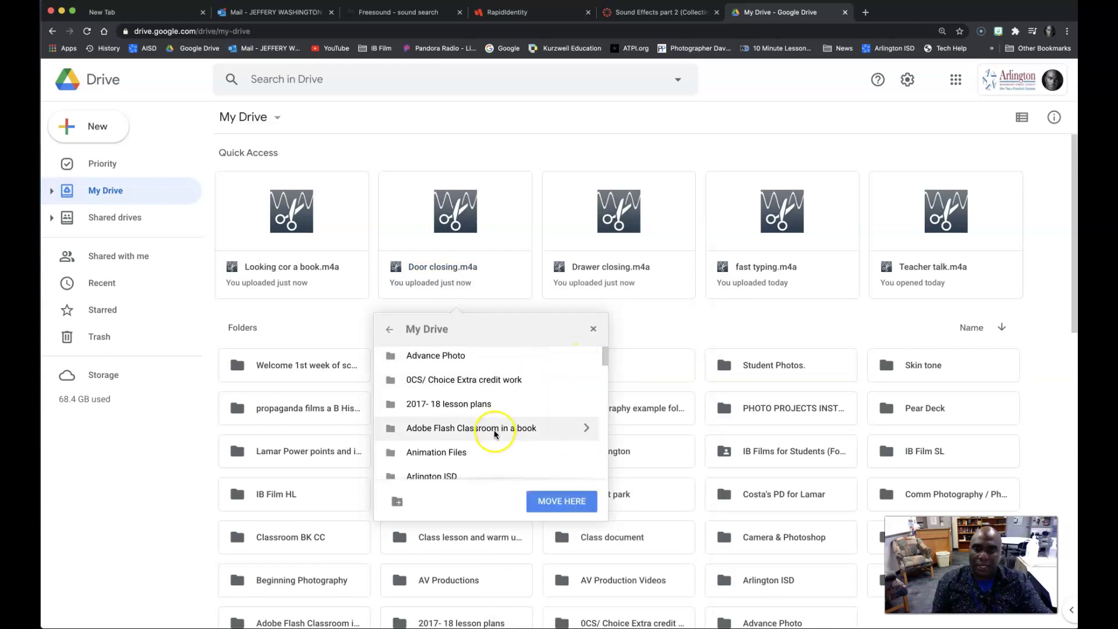
{"action": "scroll", "coordinate": [498, 431], "scroll_direction": "down", "scroll_amount": 5}
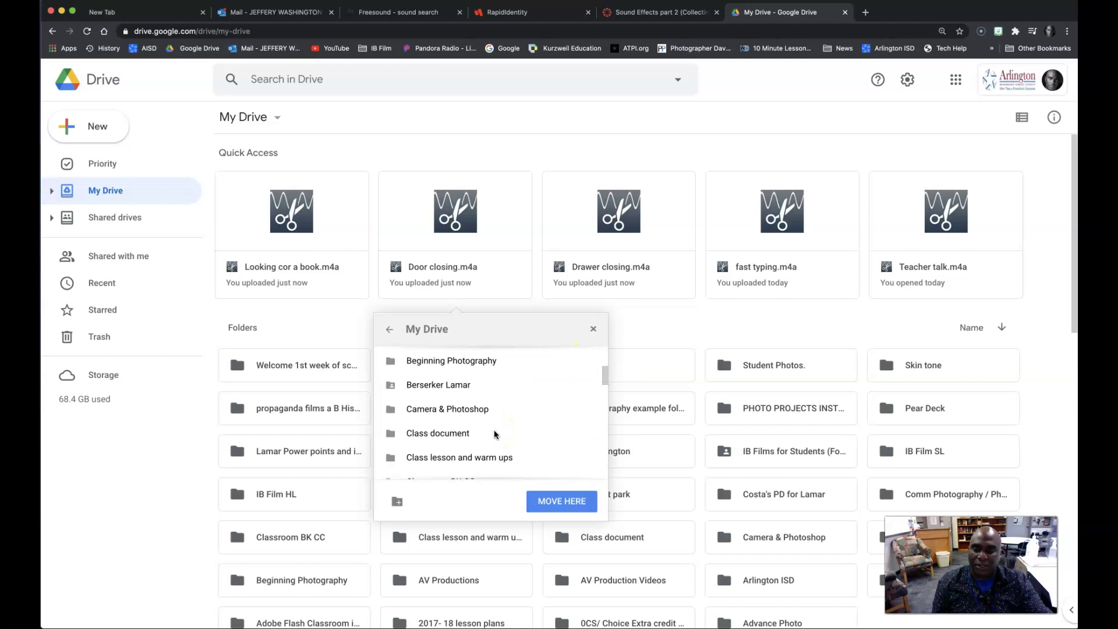
{"action": "scroll", "coordinate": [495, 434], "scroll_direction": "up", "scroll_amount": 5}
{"action": "scroll", "coordinate": [505, 414], "scroll_direction": "down", "scroll_amount": 3}
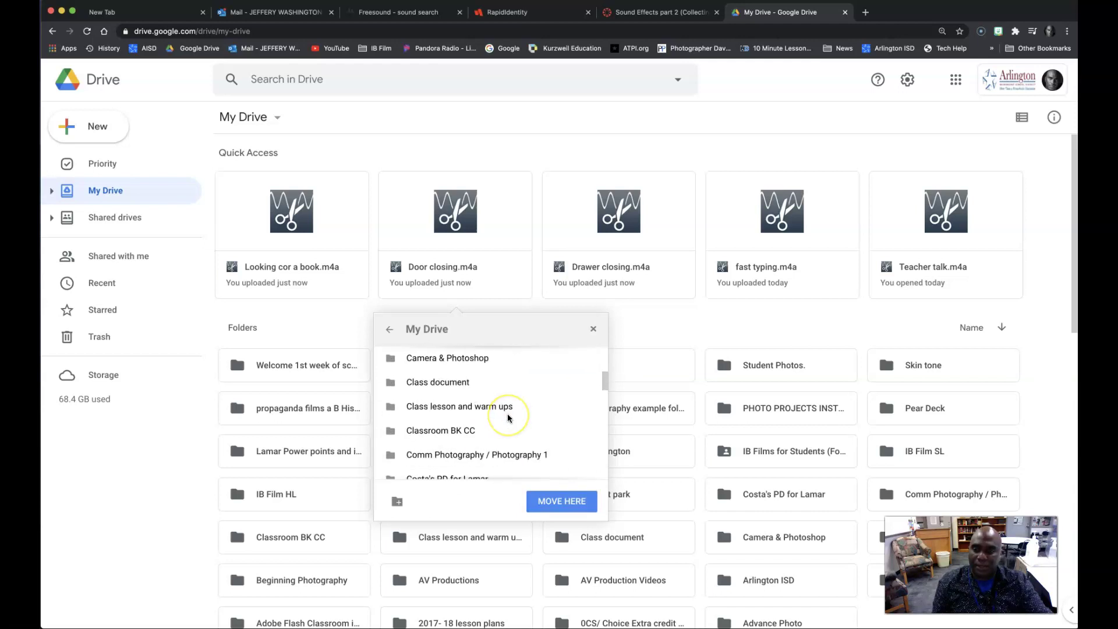
{"action": "scroll", "coordinate": [508, 418], "scroll_direction": "down", "scroll_amount": 5}
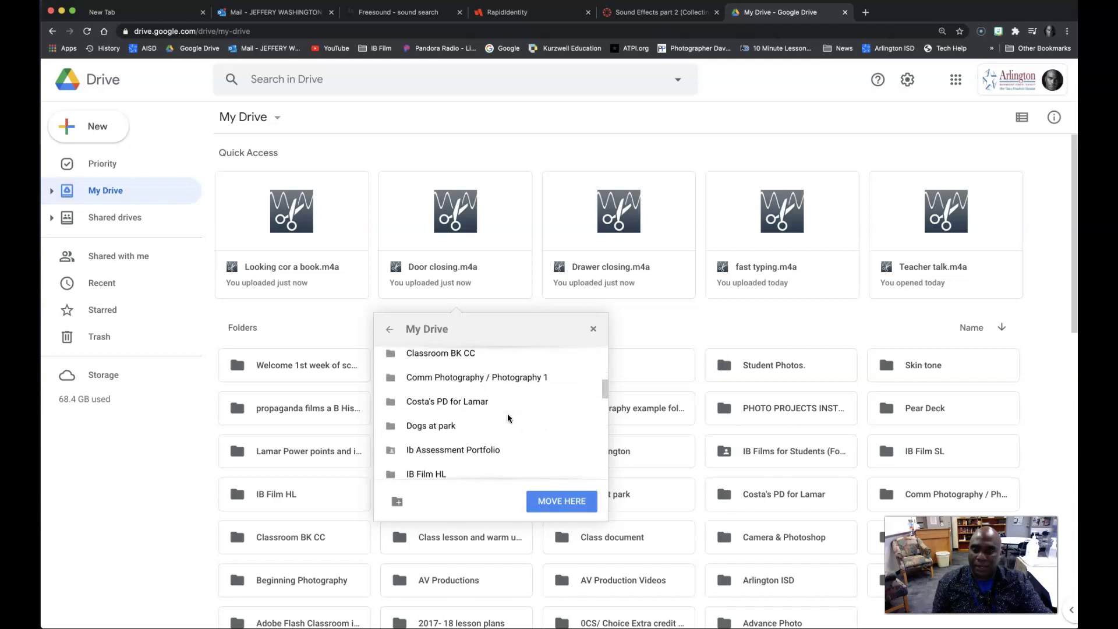
{"action": "scroll", "coordinate": [508, 418], "scroll_direction": "down", "scroll_amount": 5}
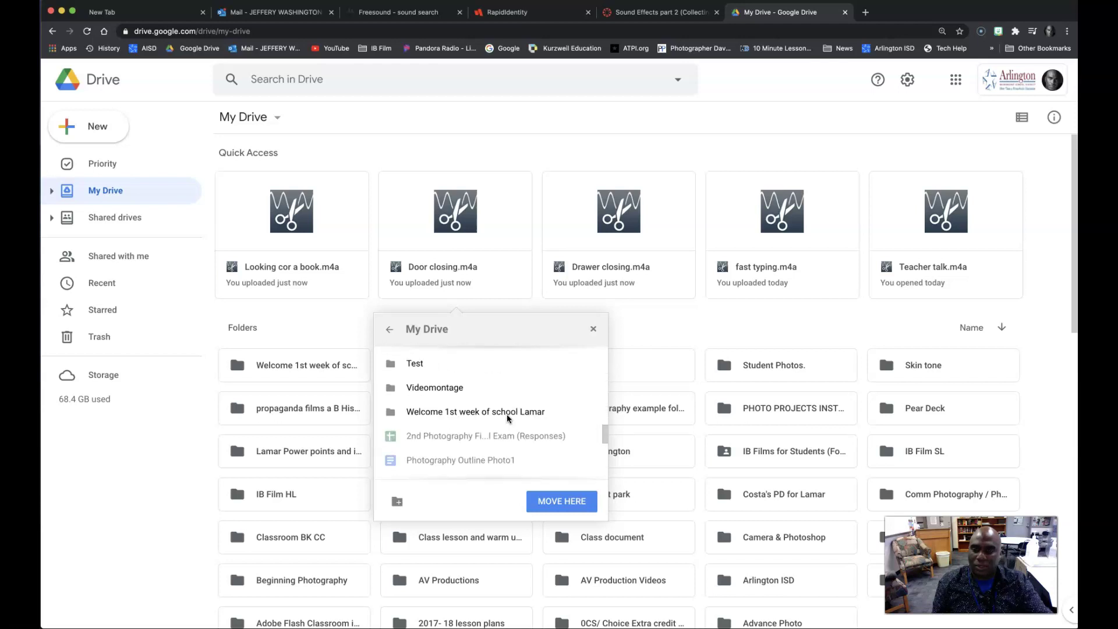
{"action": "left_click", "coordinate": [508, 417]}
{"action": "scroll", "coordinate": [508, 417], "scroll_direction": "up", "scroll_amount": 2}
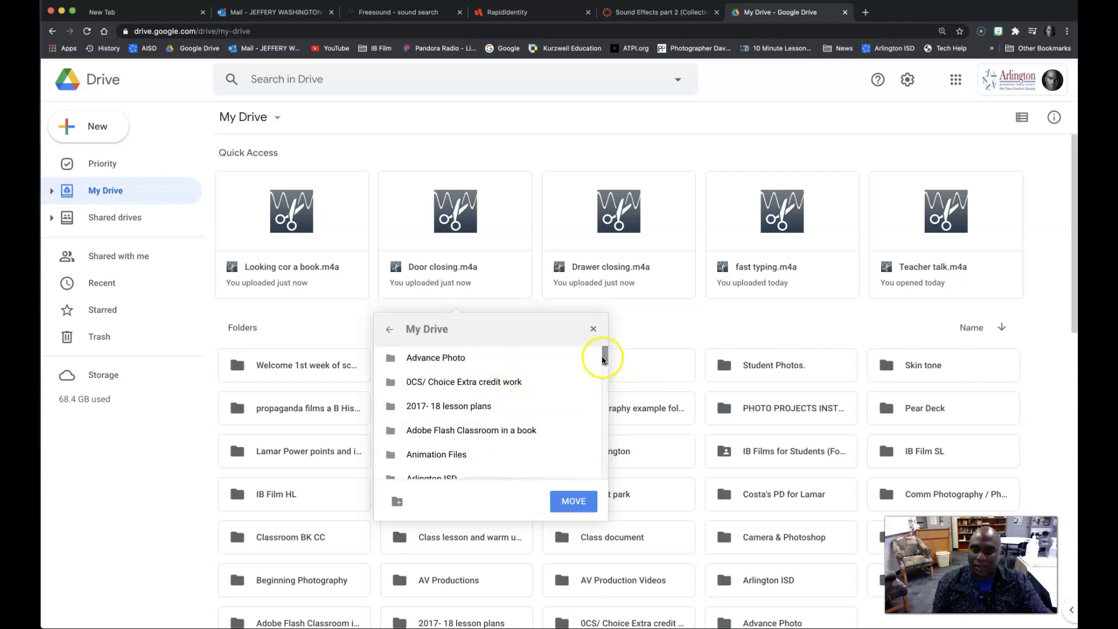
{"action": "left_click_drag", "start_coordinate": [603, 353], "coordinate": [603, 366]}
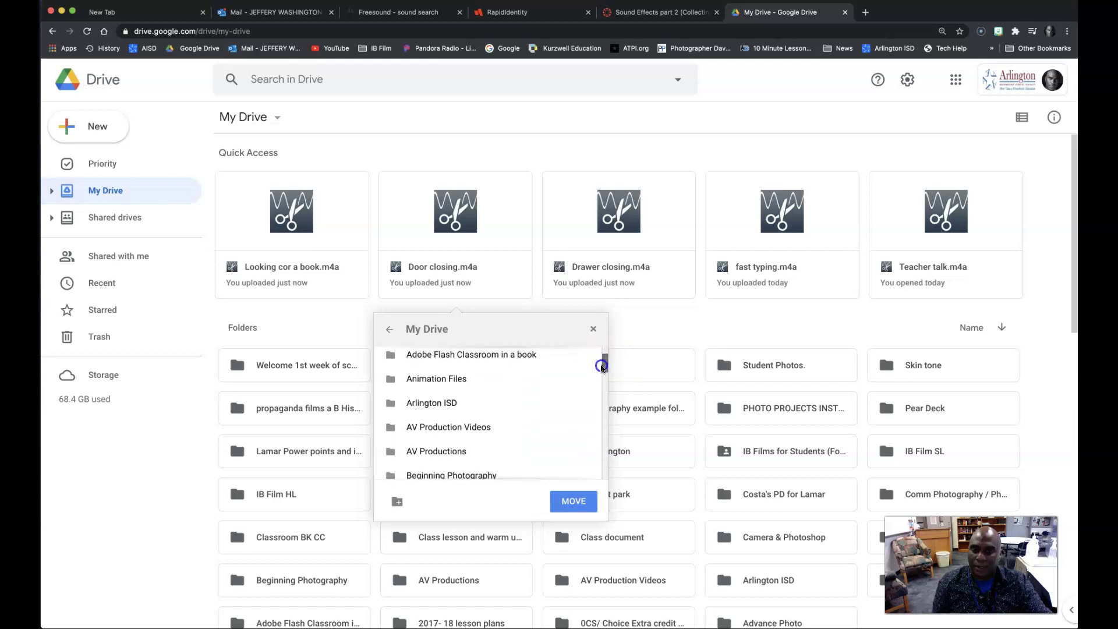
- Move Door closing.m4a into AV Production Videos > Audio collection, then select Looking cor a book.m4a
{"action": "left_click", "coordinate": [510, 422]}
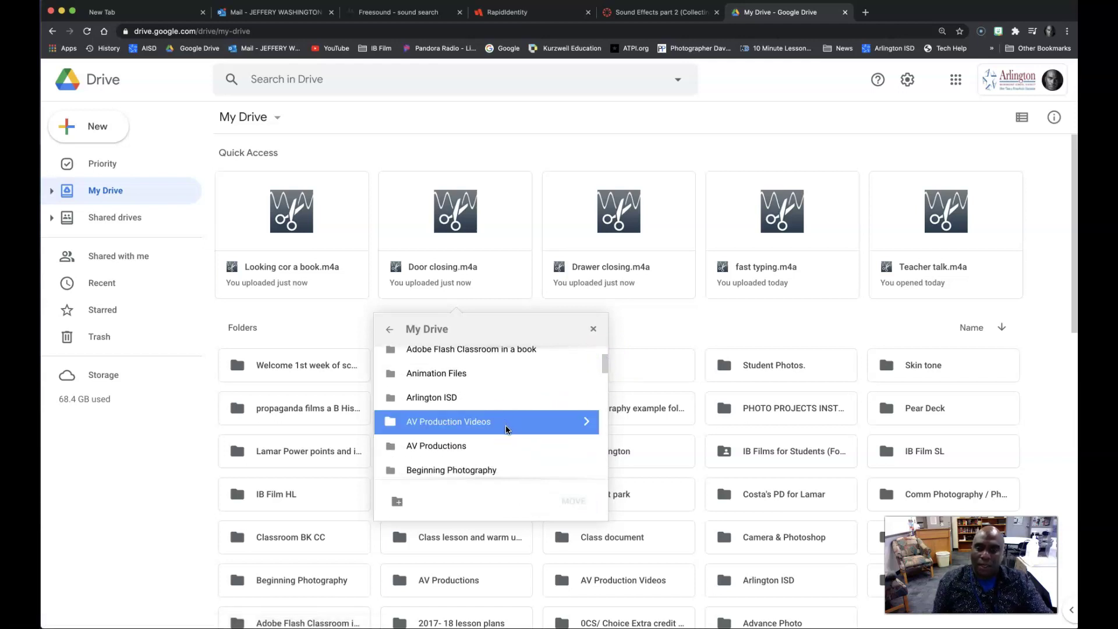
{"action": "left_click", "coordinate": [508, 427]}
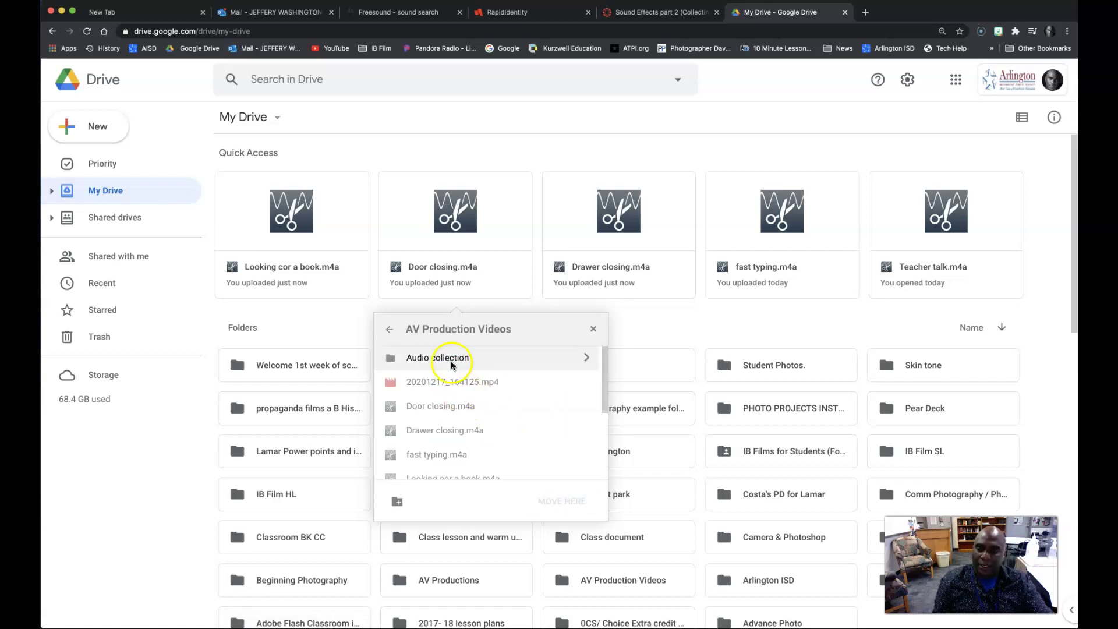
{"action": "double_click", "coordinate": [451, 357]}
{"action": "left_click", "coordinate": [562, 501]}
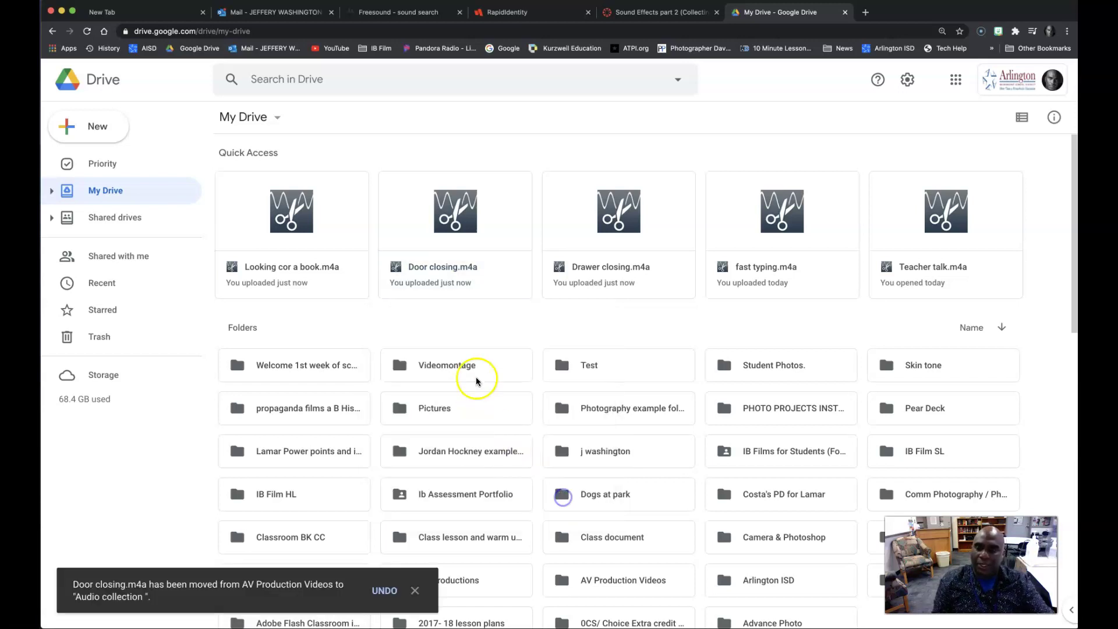
{"action": "left_click", "coordinate": [322, 262]}
- Start moving Looking cor a book.m4a and scroll through My Drive's folders in the Move dialog
{"action": "right_click", "coordinate": [323, 262]}
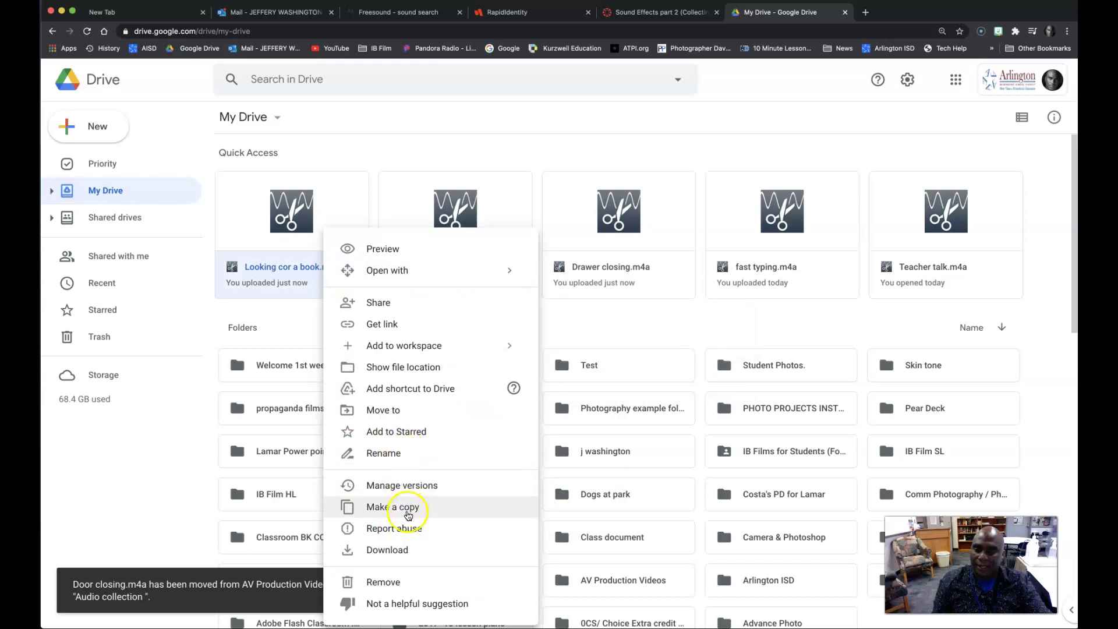
{"action": "left_click", "coordinate": [411, 410]}
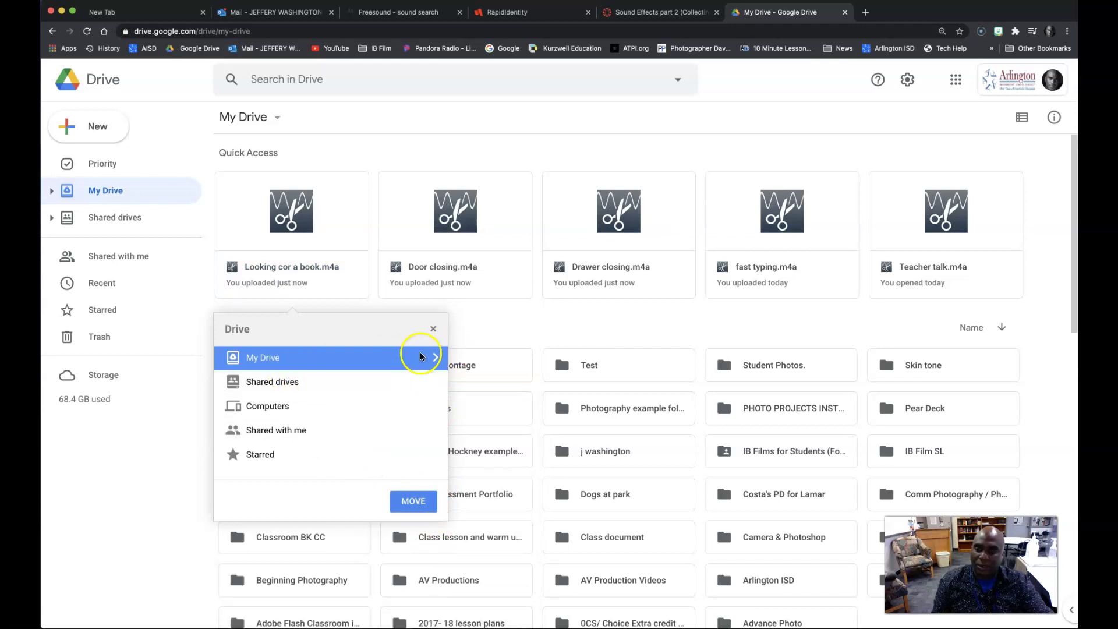
{"action": "left_click", "coordinate": [435, 357]}
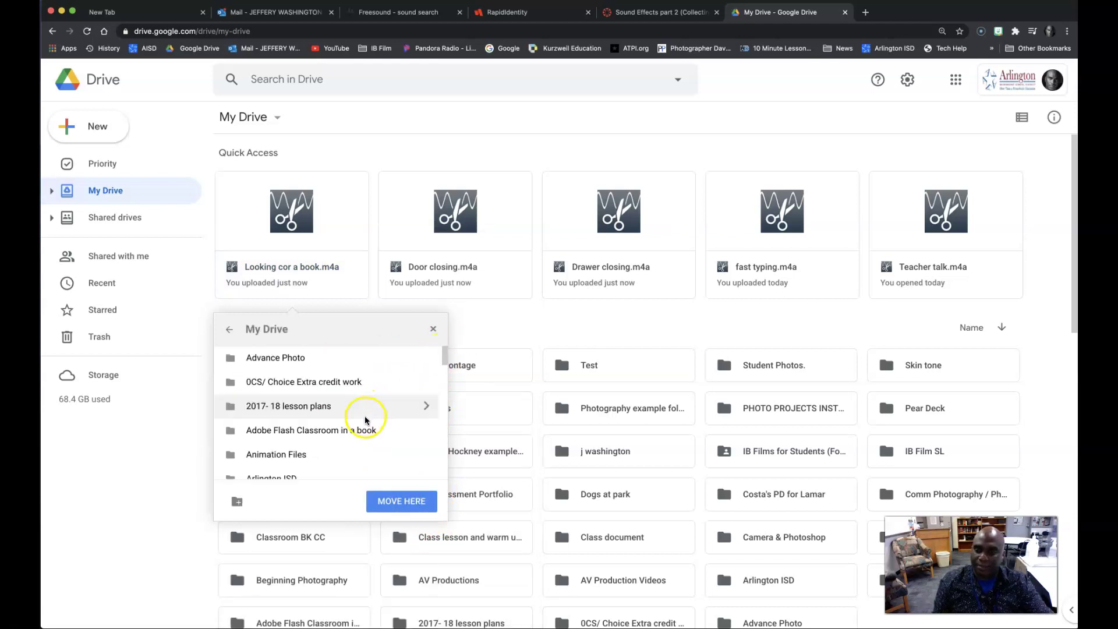
{"action": "scroll", "coordinate": [350, 455], "scroll_direction": "down", "scroll_amount": 5}
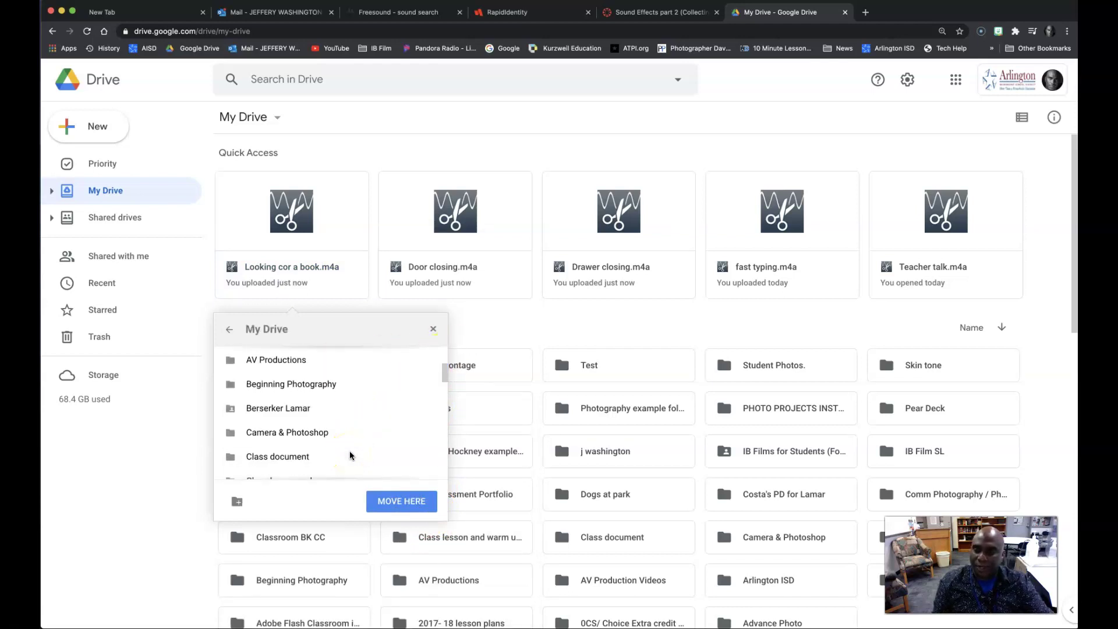
{"action": "scroll", "coordinate": [350, 455], "scroll_direction": "up", "scroll_amount": 5}
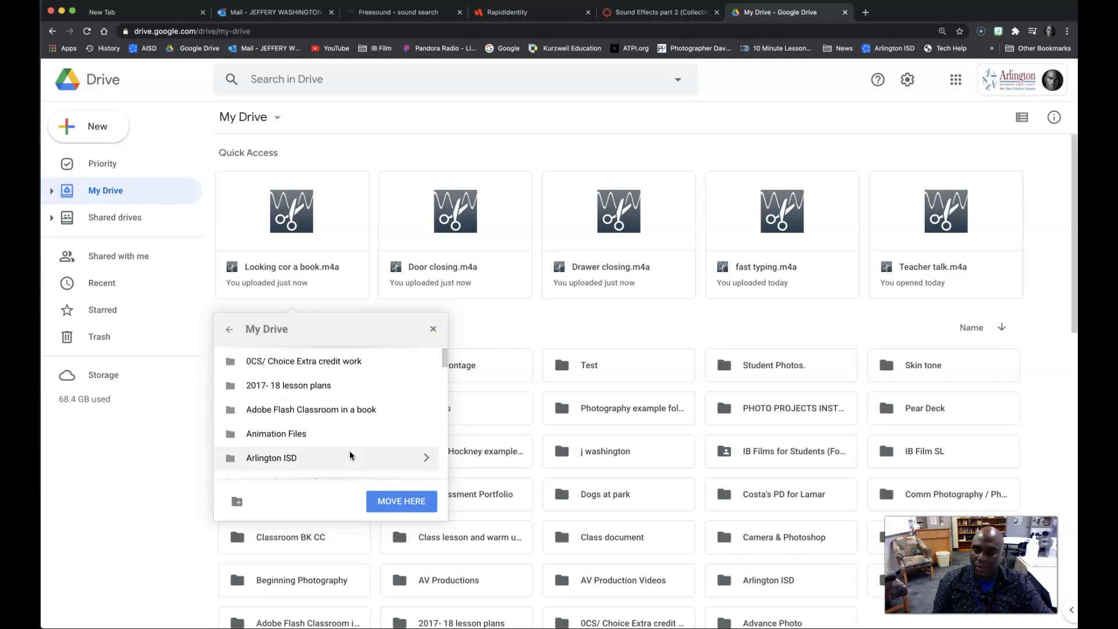
{"action": "scroll", "coordinate": [350, 454], "scroll_direction": "down", "scroll_amount": 2}
{"action": "scroll", "coordinate": [350, 455], "scroll_direction": "down", "scroll_amount": 3}
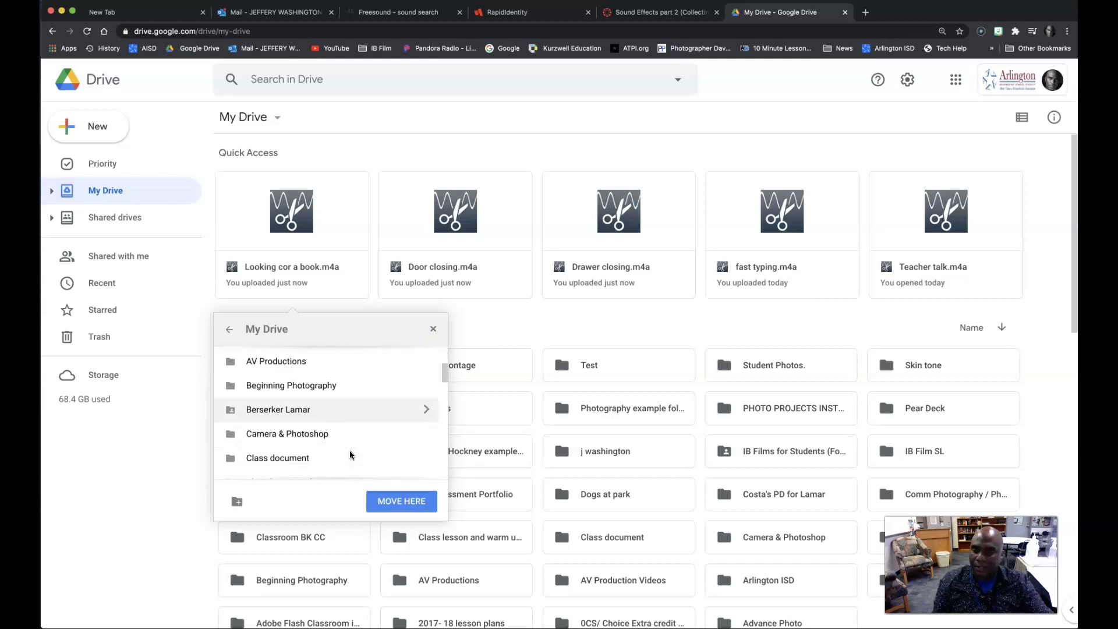
{"action": "scroll", "coordinate": [350, 455], "scroll_direction": "down", "scroll_amount": 12}
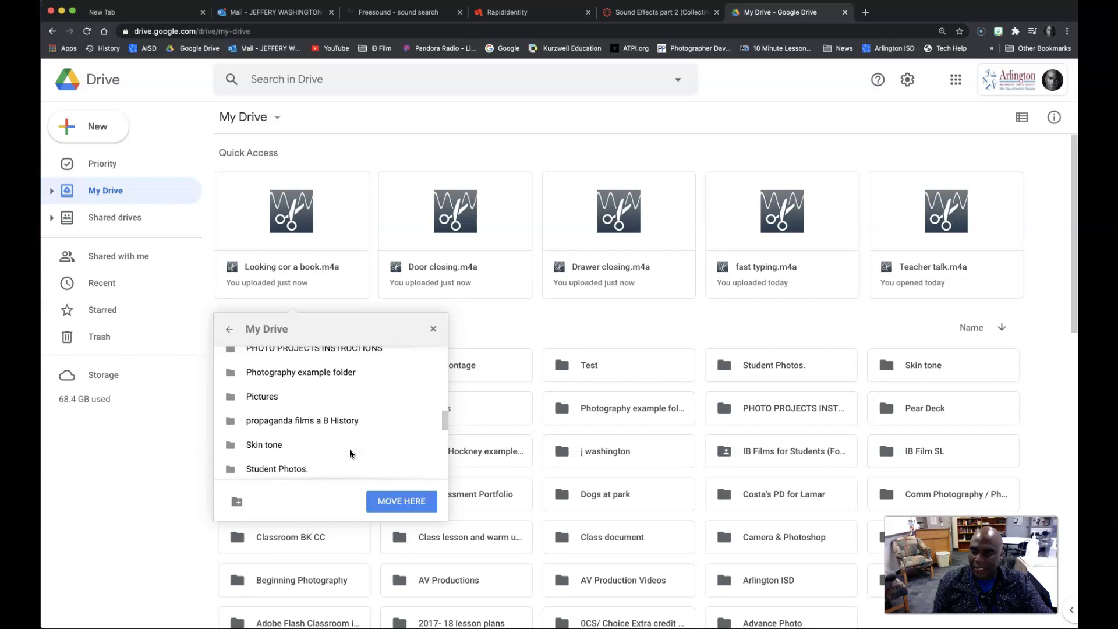
{"action": "scroll", "coordinate": [350, 453], "scroll_direction": "up", "scroll_amount": 15}
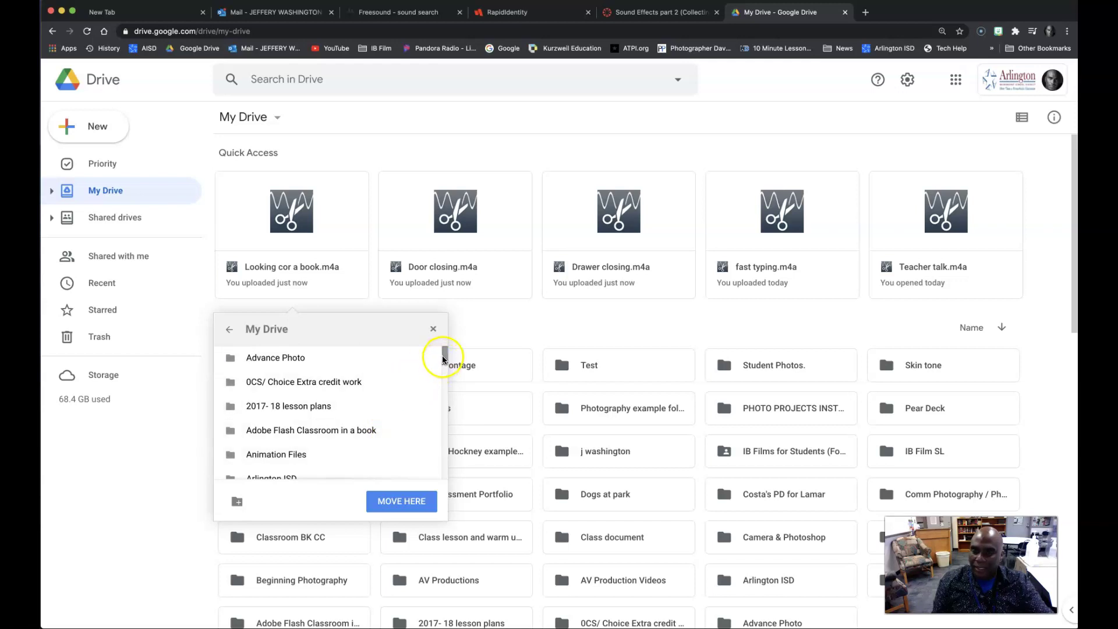
{"action": "scroll", "coordinate": [444, 365], "scroll_direction": "down", "scroll_amount": 2}
{"action": "left_click_drag", "start_coordinate": [443, 365], "coordinate": [439, 367]}
- Move Looking cor a book.m4a into AV Production Videos > Audio collection
{"action": "left_click", "coordinate": [343, 415]}
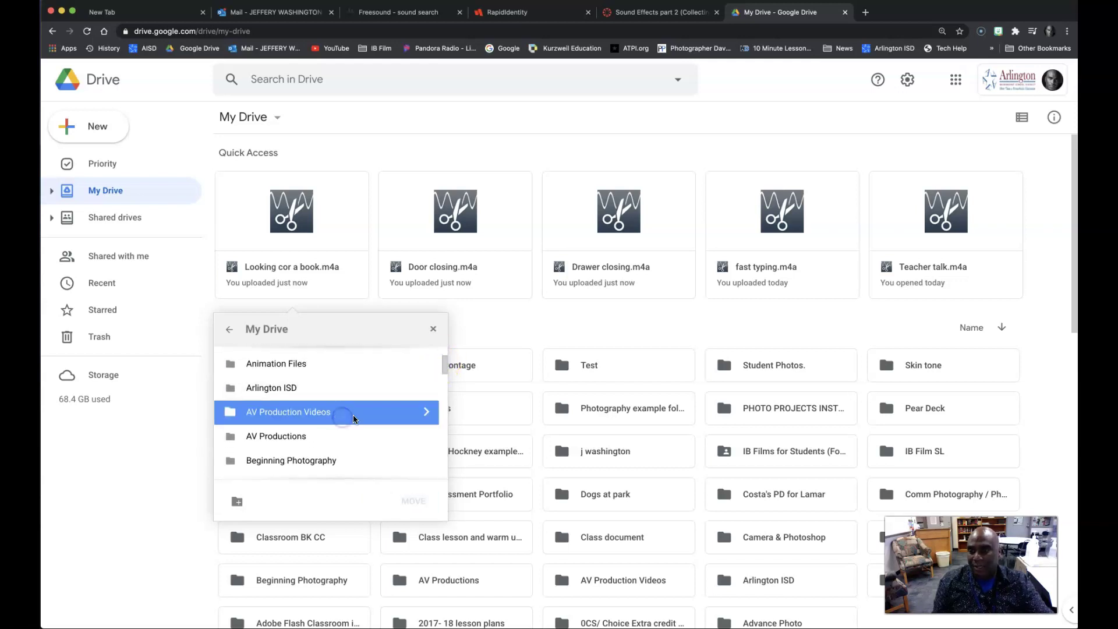
{"action": "left_click", "coordinate": [425, 412]}
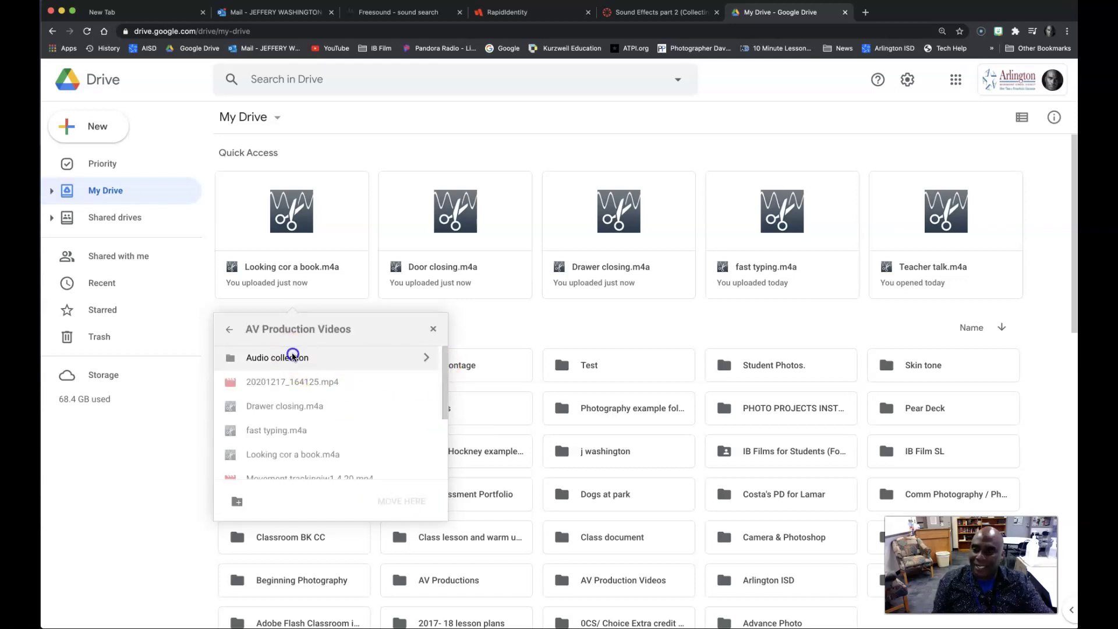
{"action": "left_click", "coordinate": [376, 360]}
{"action": "left_click", "coordinate": [410, 502]}
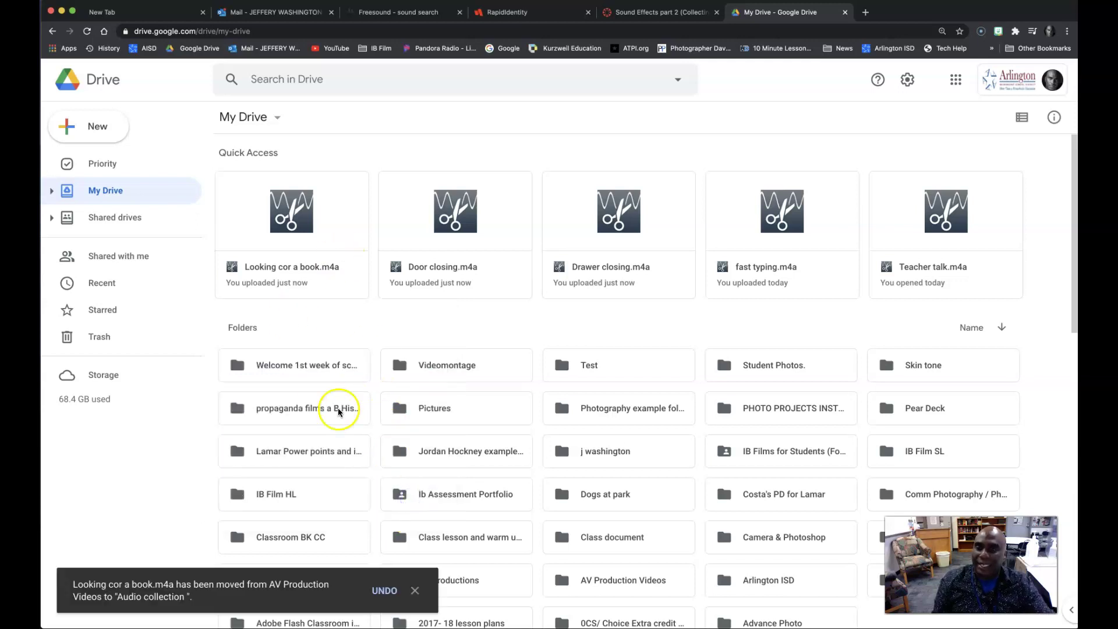
{"action": "scroll", "coordinate": [426, 515], "scroll_direction": "down", "scroll_amount": 2}
- Open AV Production Videos > Audio collection and play Looking cor a book.m4a twice in the preview
{"action": "double_click", "coordinate": [588, 530]}
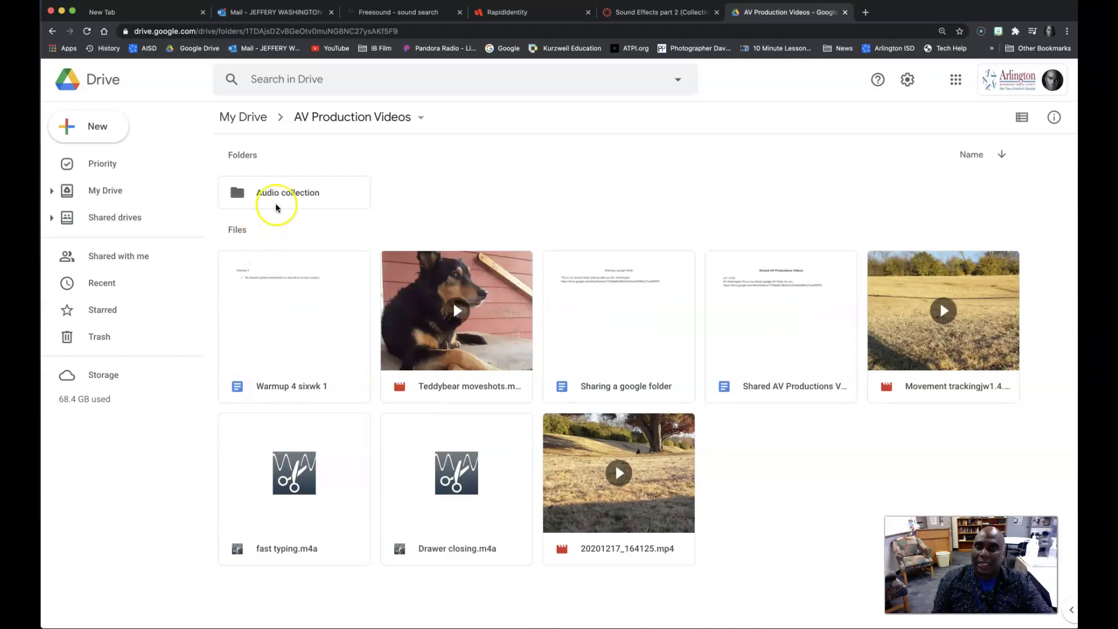
{"action": "double_click", "coordinate": [281, 198]}
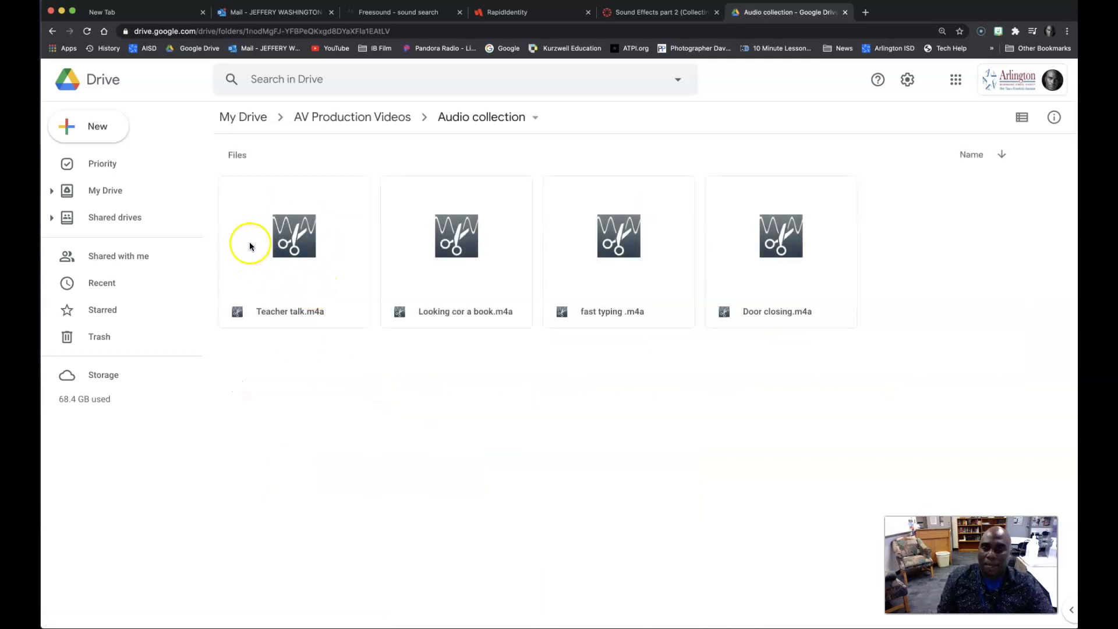
{"action": "left_click", "coordinate": [488, 277]}
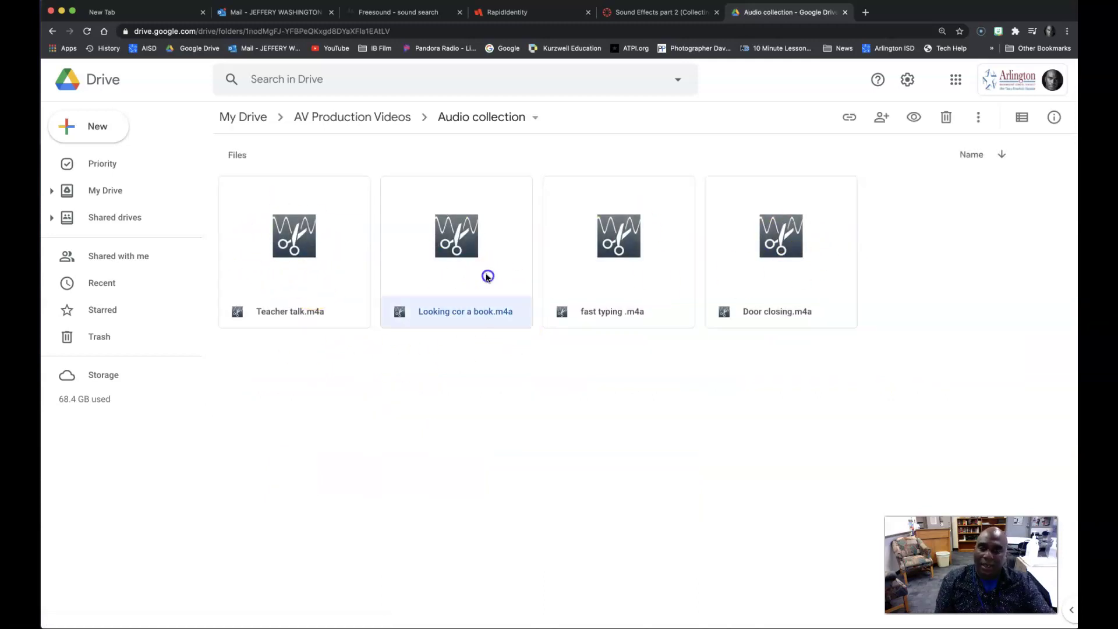
{"action": "double_click", "coordinate": [463, 241]}
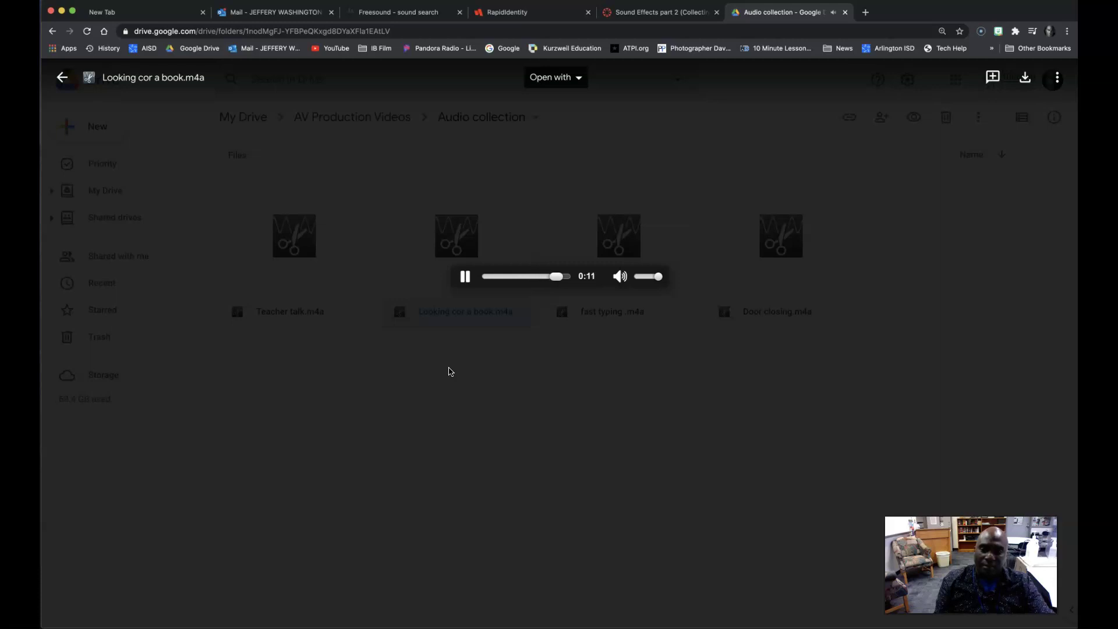
{"action": "left_click", "coordinate": [465, 277]}
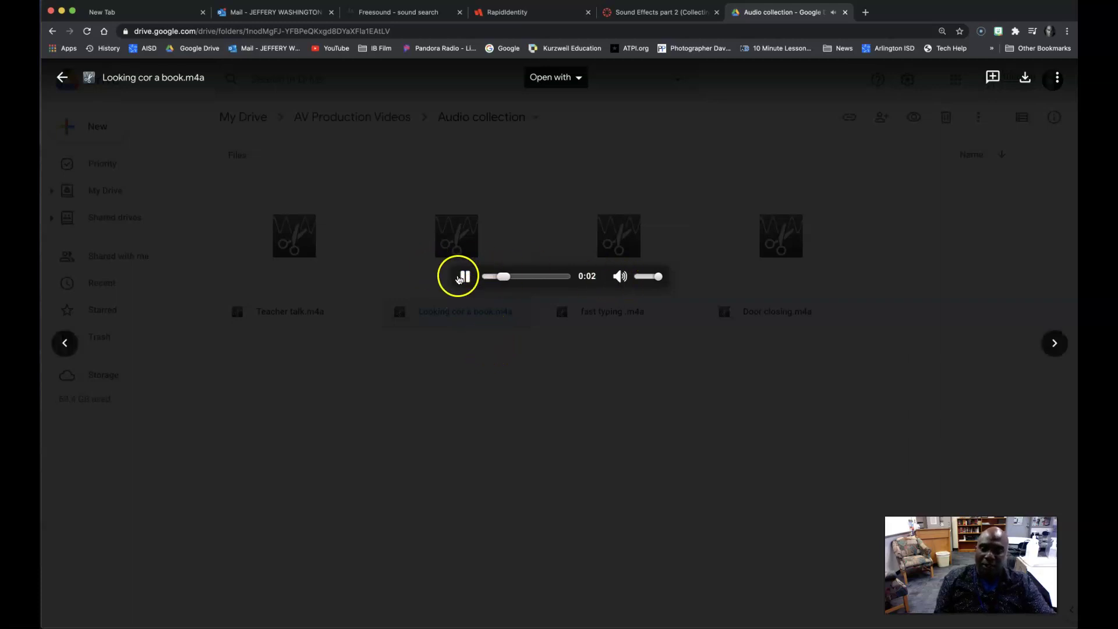
{"action": "left_click", "coordinate": [62, 77]}
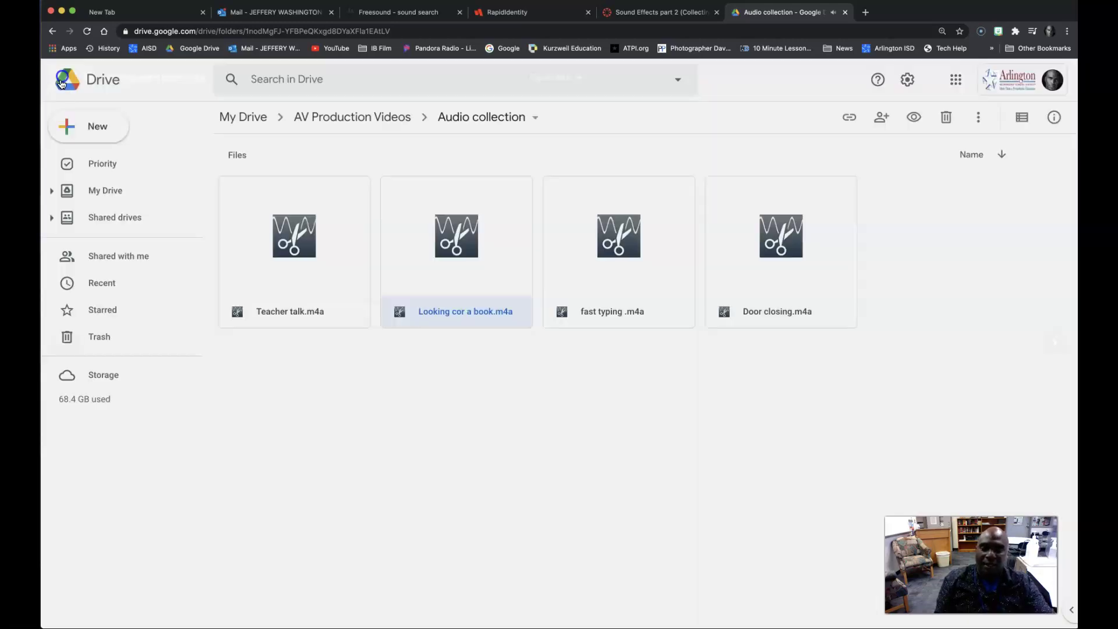
{"action": "left_click", "coordinate": [782, 311]}
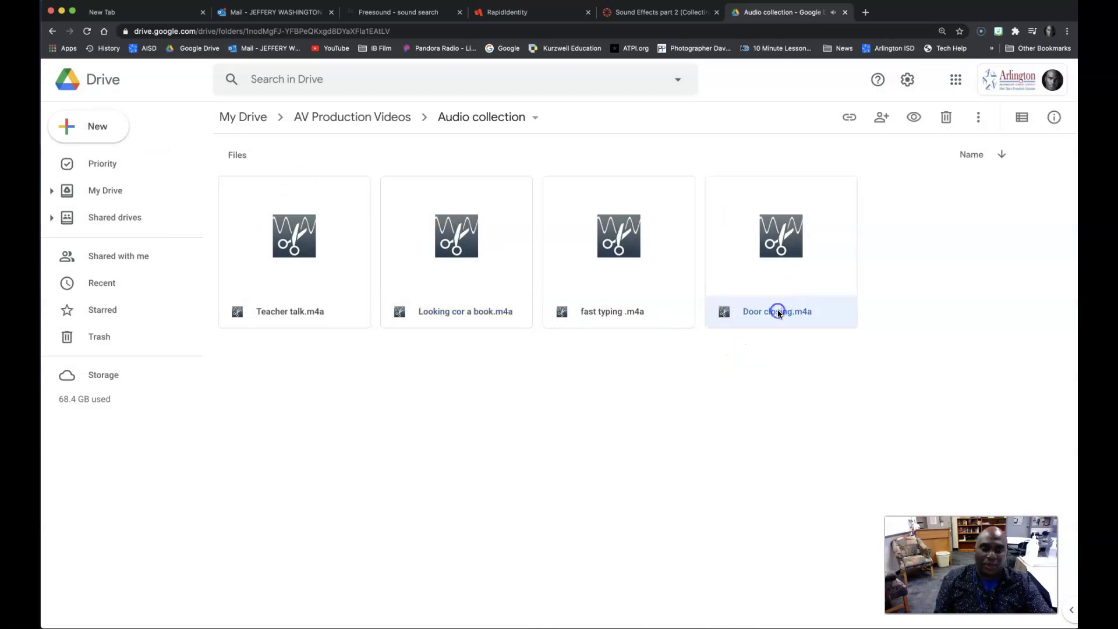
{"action": "double_click", "coordinate": [779, 312]}
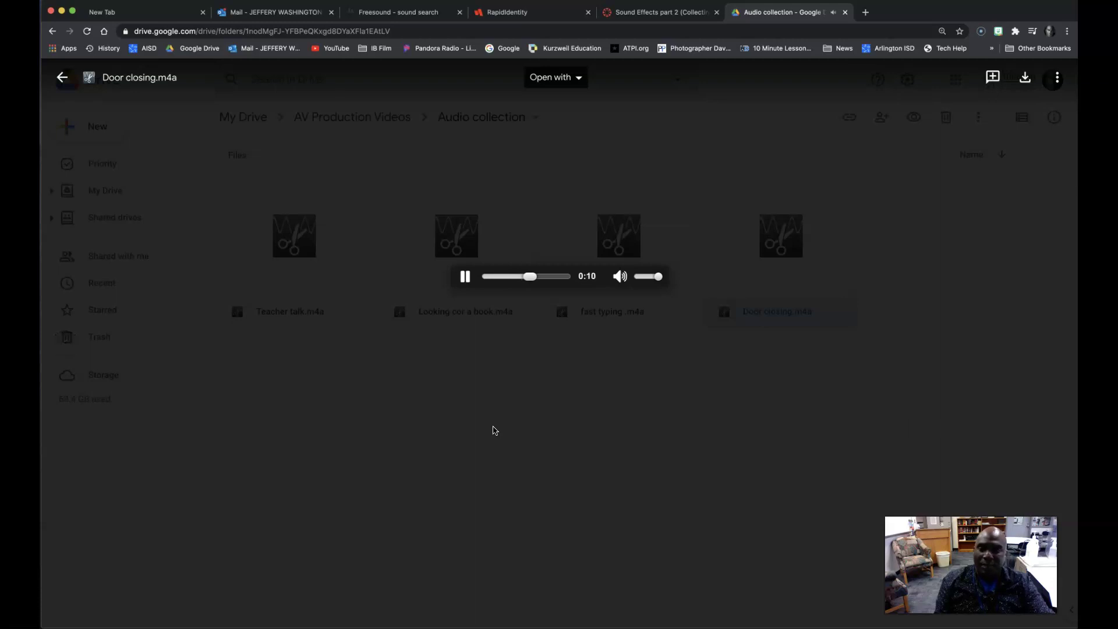
{"action": "left_click", "coordinate": [62, 78]}
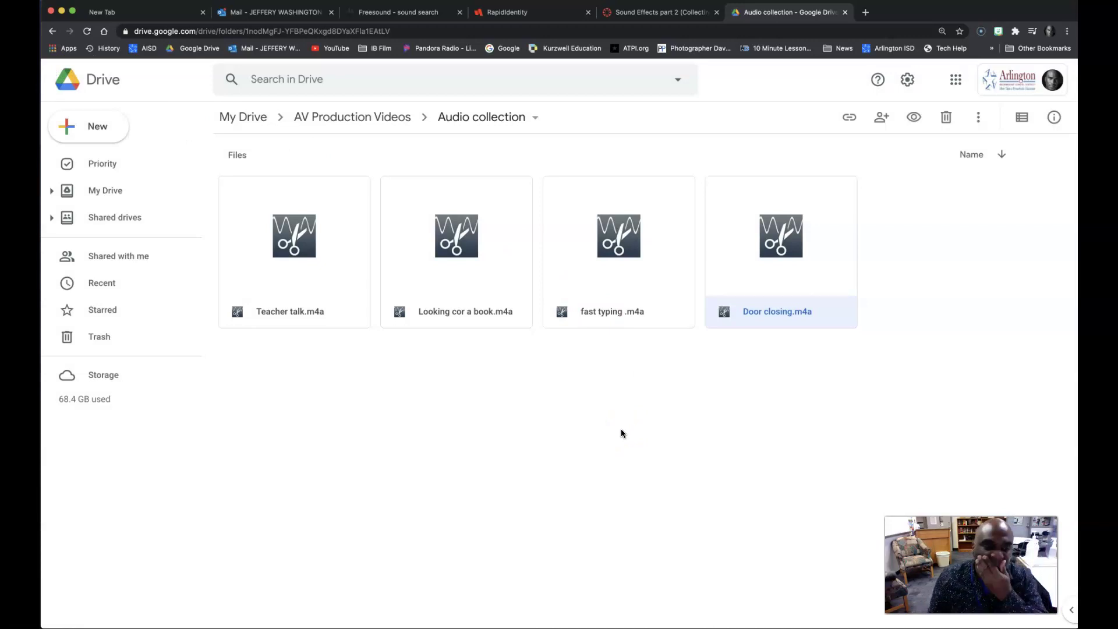
{"action": "left_click", "coordinate": [431, 445]}
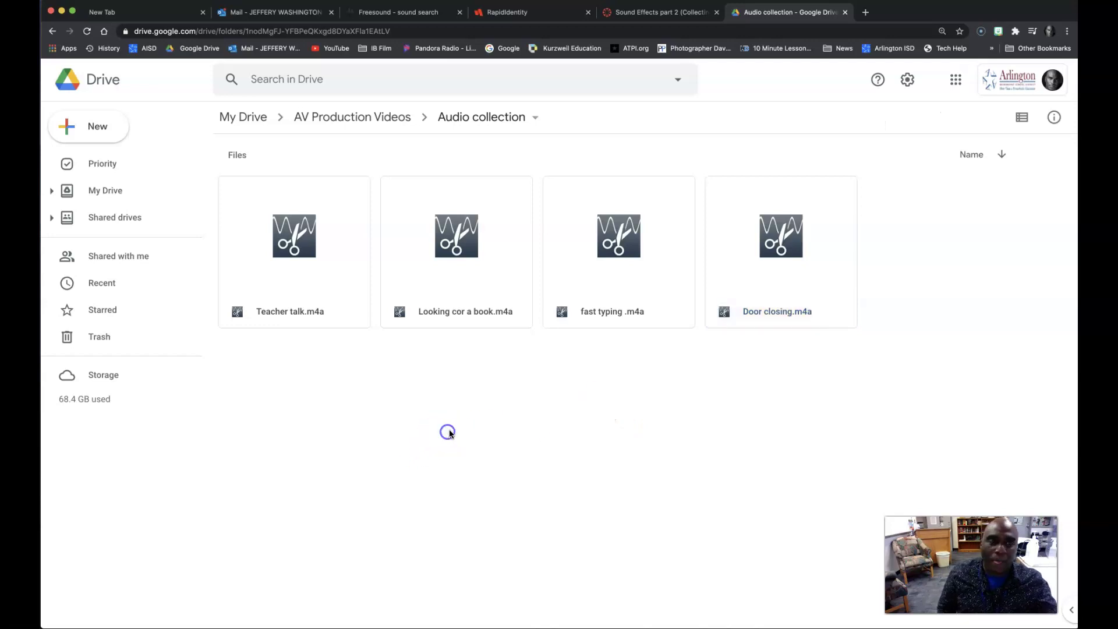